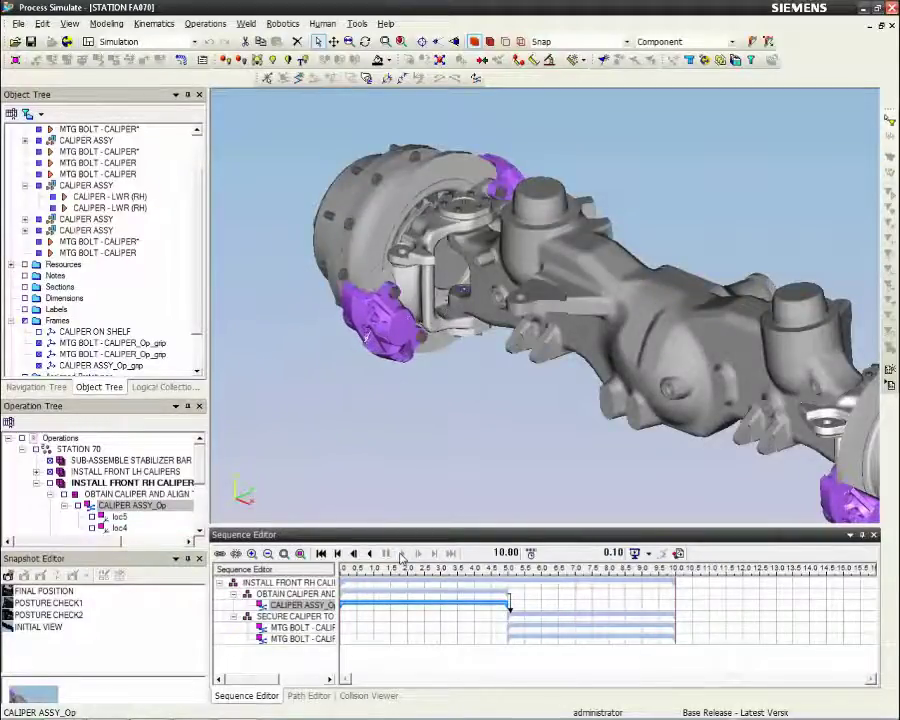
- Select both MTG BOLT - CALIPER Gantt bars in the Sequence Editor
click(590, 626)
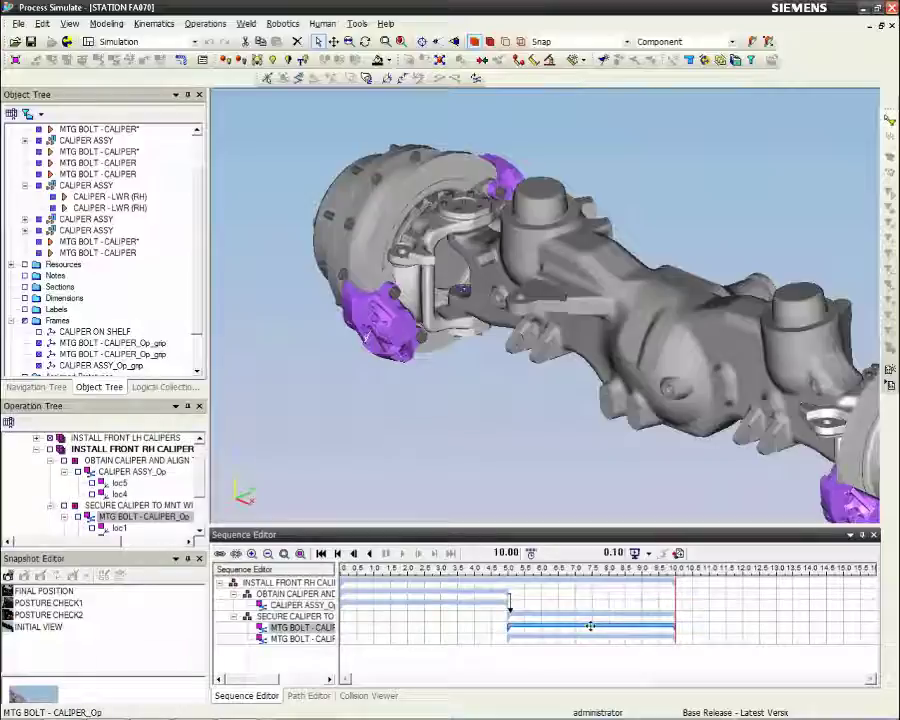
ctrl+click(590, 635)
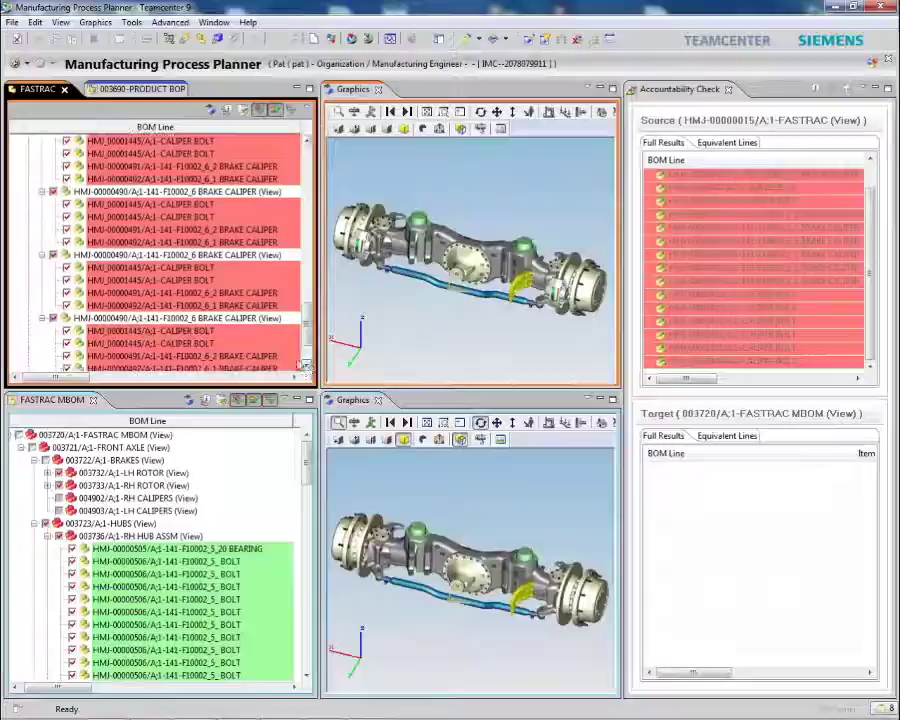
- Copy both groups of CALIPER BOLT and BRAKE CALIPER lines from the FASTRAC structure
click(185, 143)
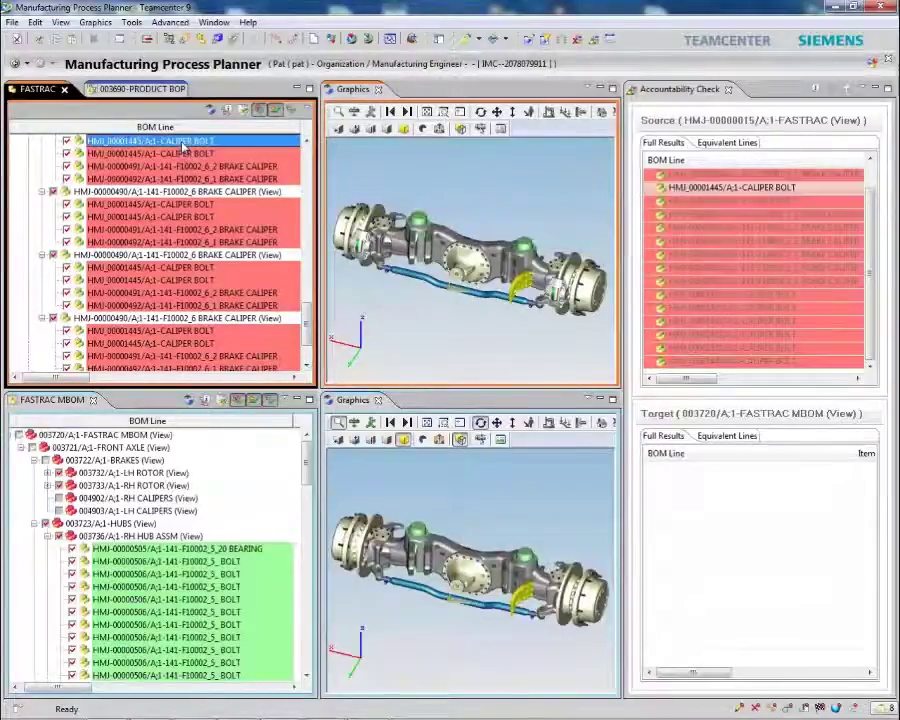
shift+click(185, 178)
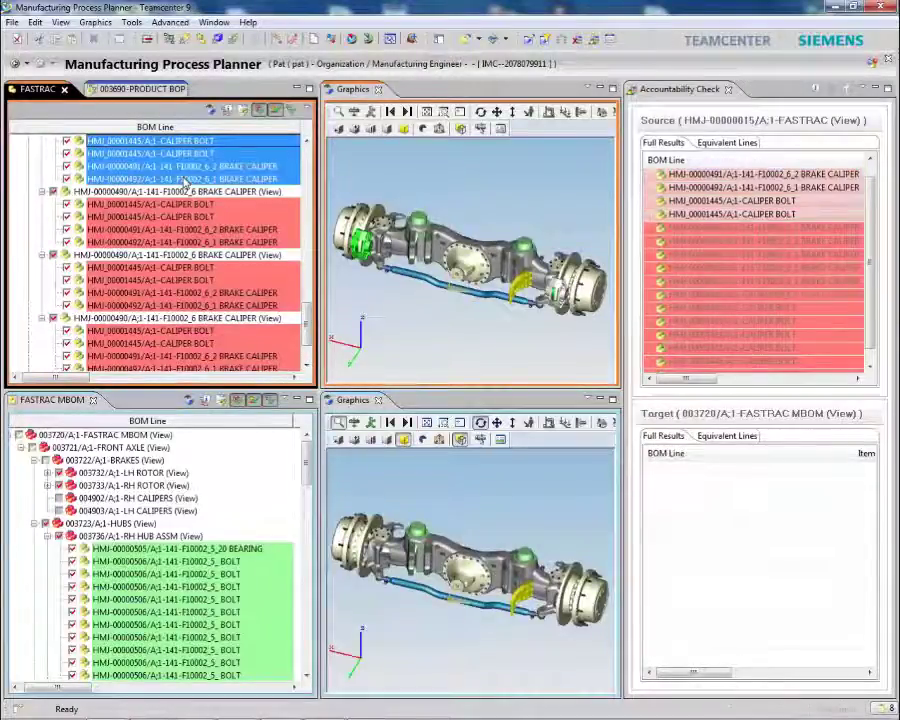
ctrl+click(187, 268)
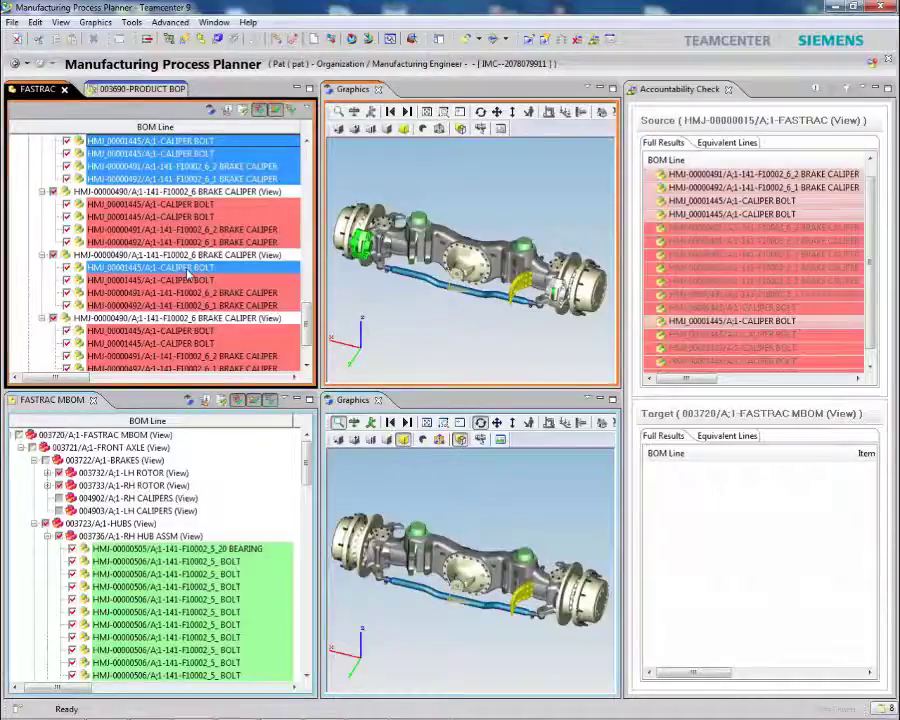
ctrl+shift+click(189, 305)
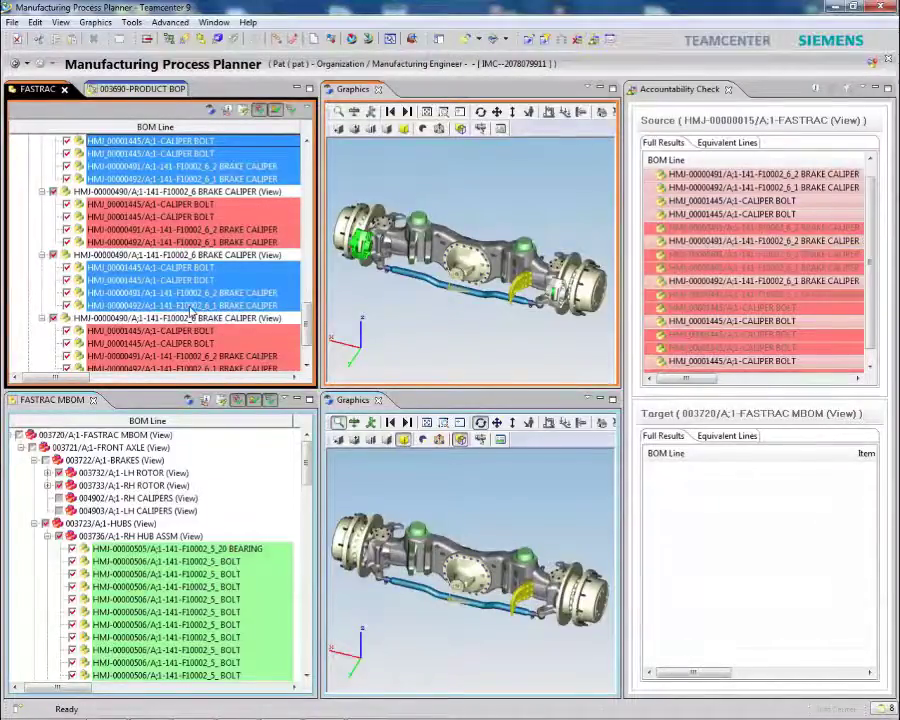
right_click(190, 310)
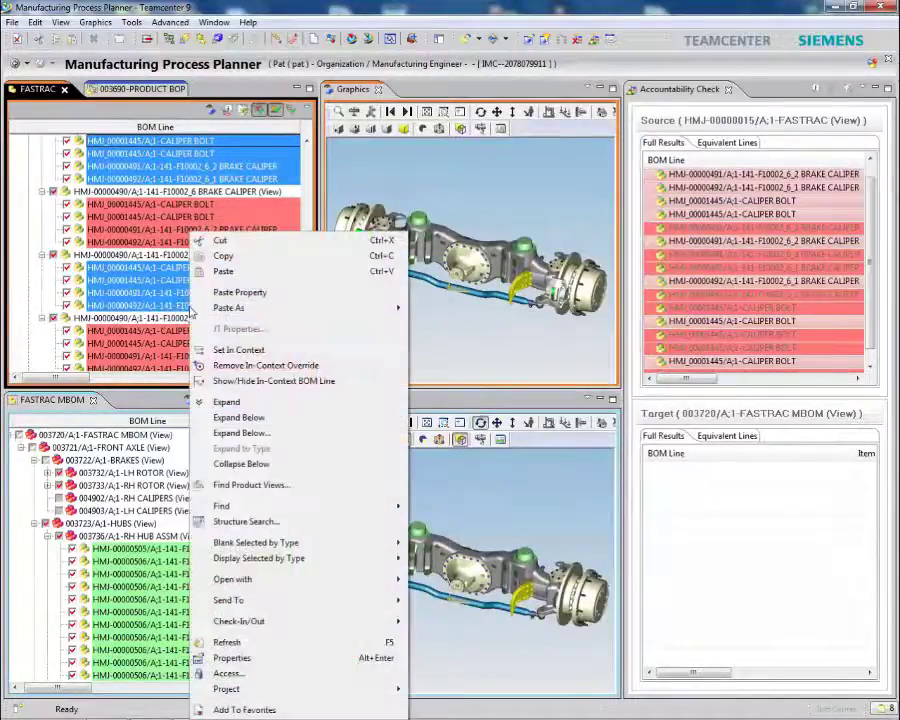
click(224, 257)
- Paste the copied parts under 004903 LH CALIPERS in the MBOM
click(156, 513)
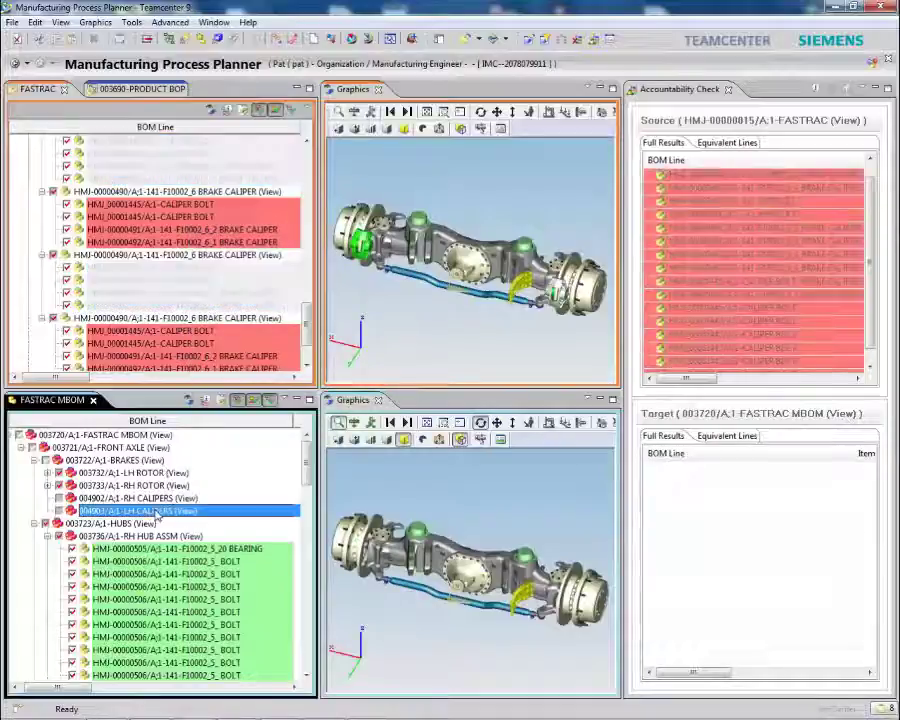
right_click(157, 512)
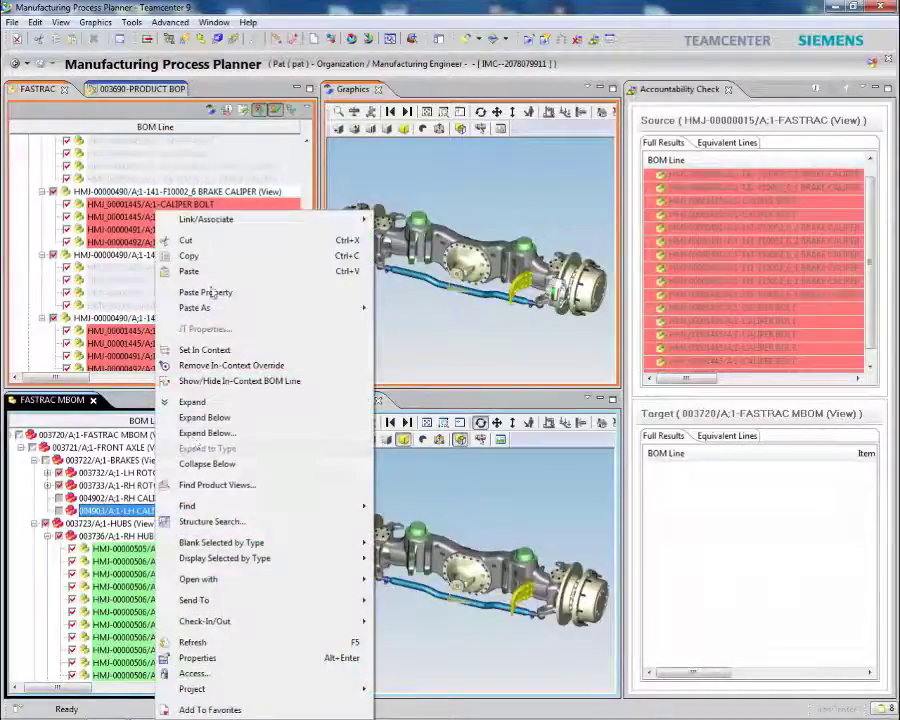
click(207, 277)
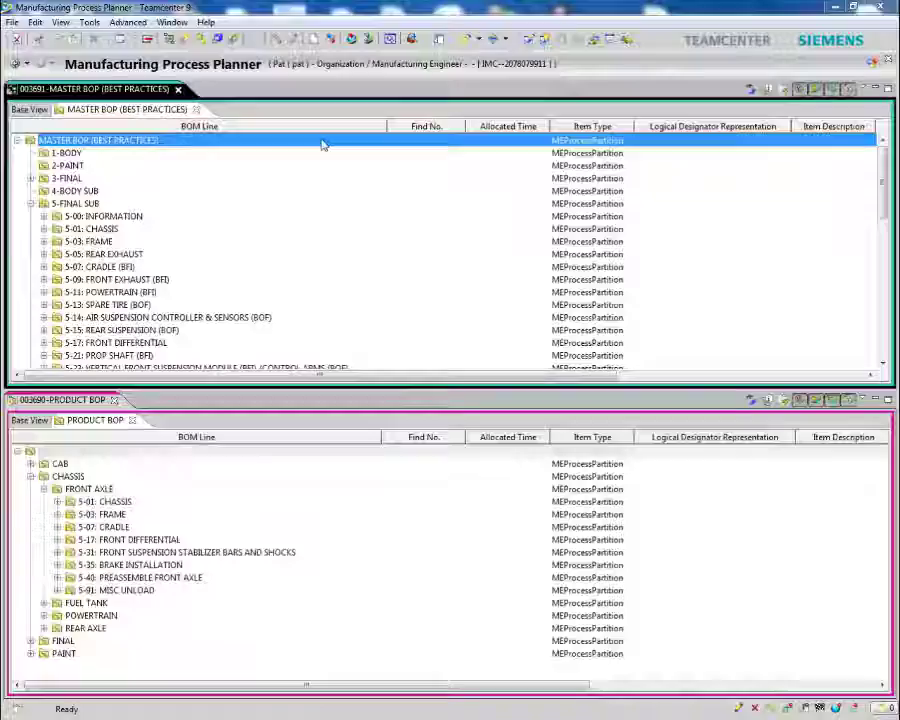
- Select the OBTAIN and SECURE LH CALIPER operations under Master BOP INSTALL FRONT LH CALIPERS
scroll(375, 208, down, 3)
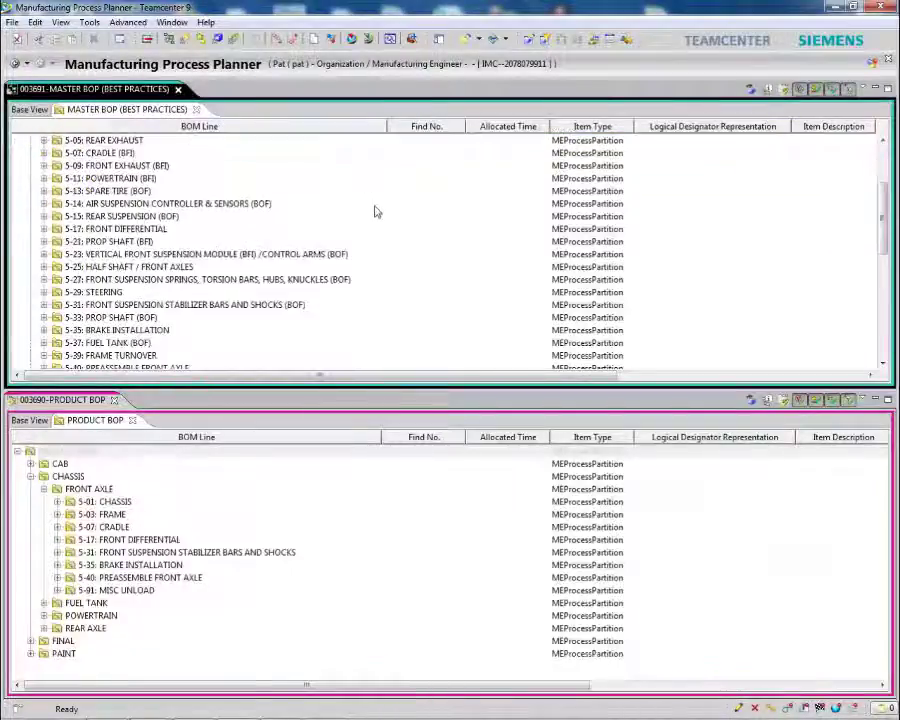
scroll(340, 240, down, 2)
click(44, 254)
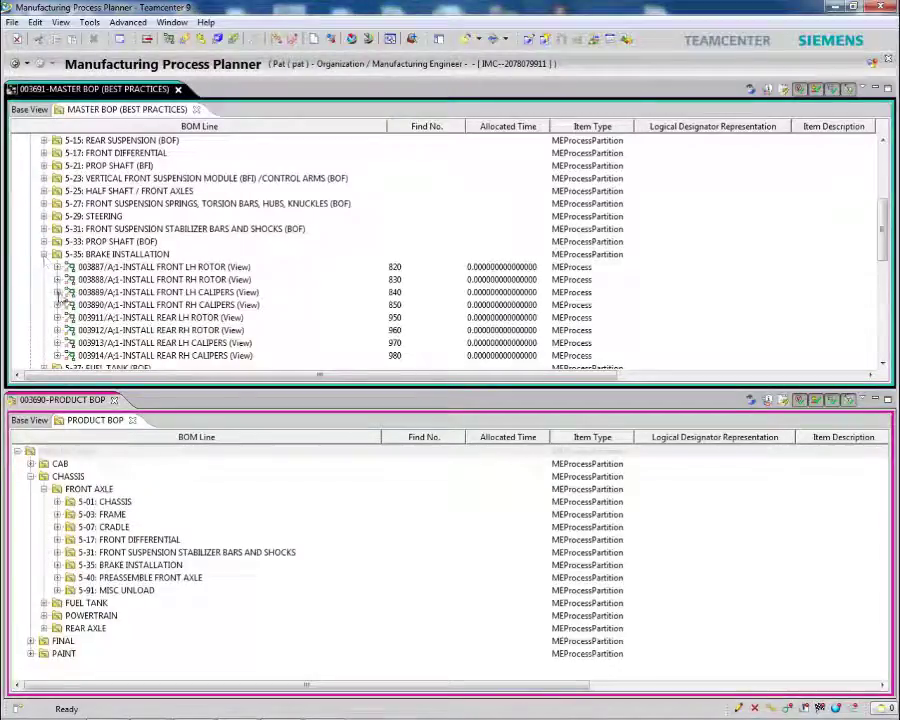
click(58, 292)
click(117, 306)
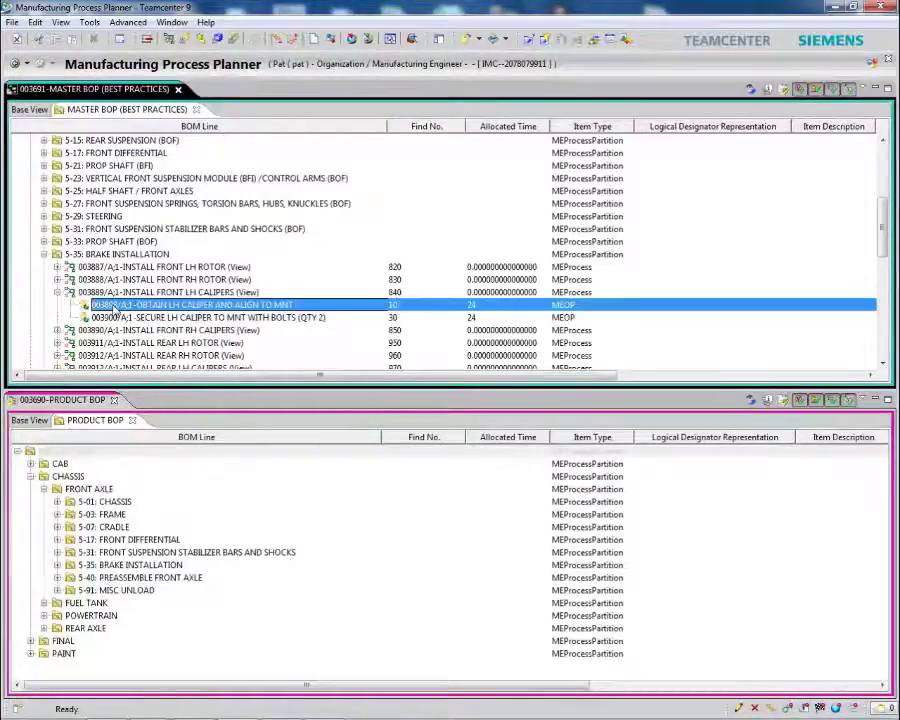
shift+click(118, 318)
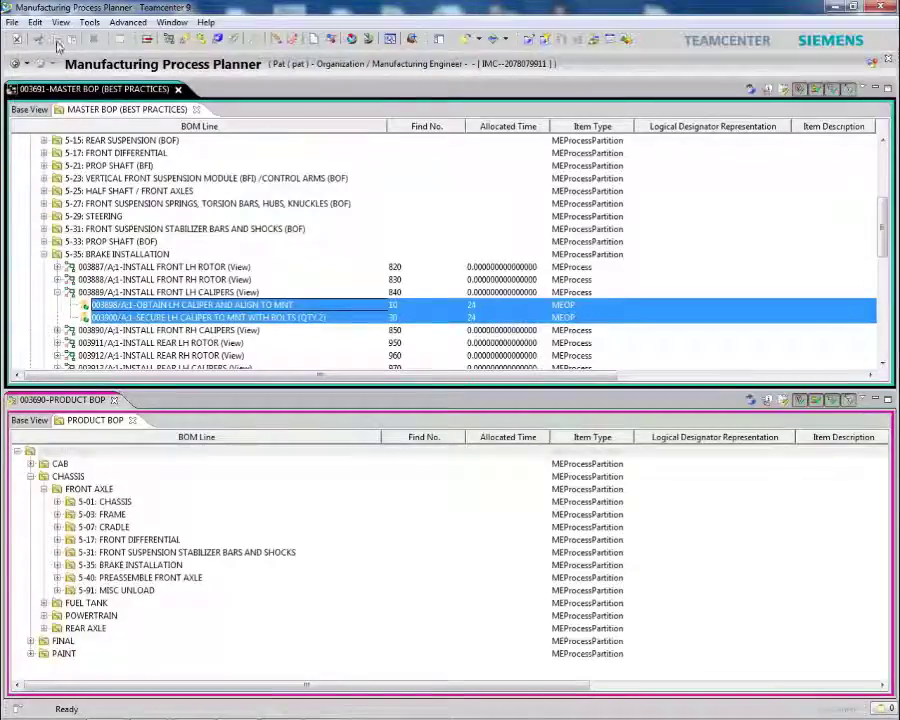
- Paste them into the Product BOP's INSTALL FRONT LH CALIPERS and expand it
click(57, 565)
click(107, 604)
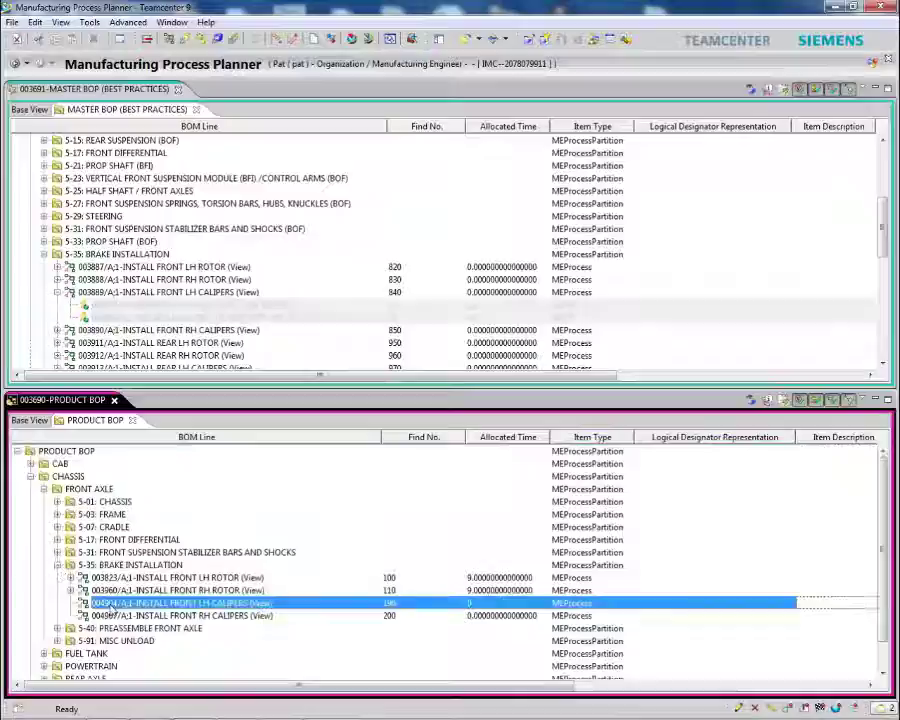
click(73, 41)
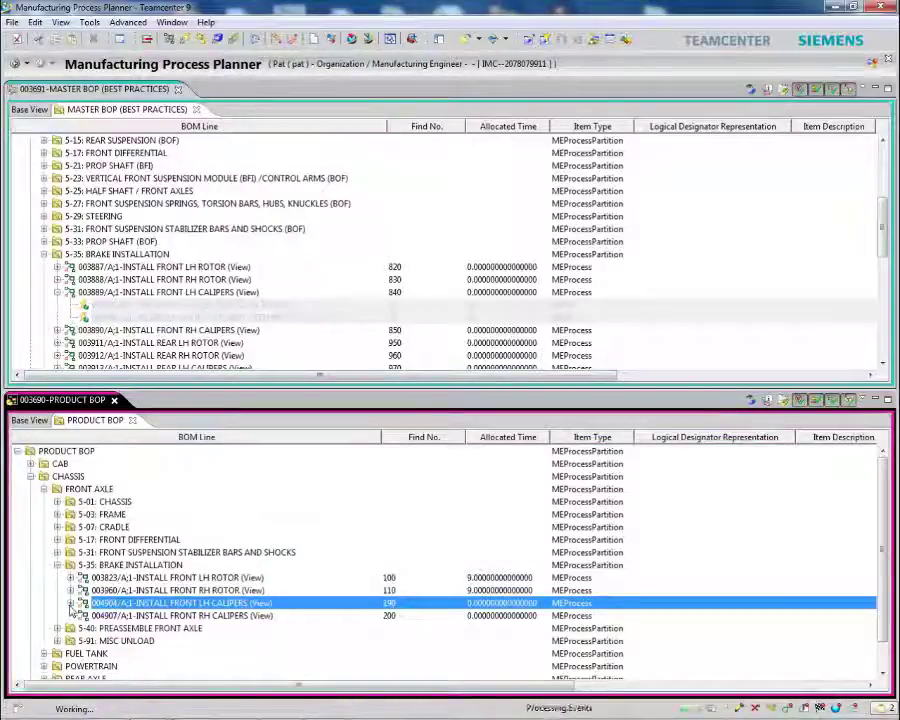
click(70, 605)
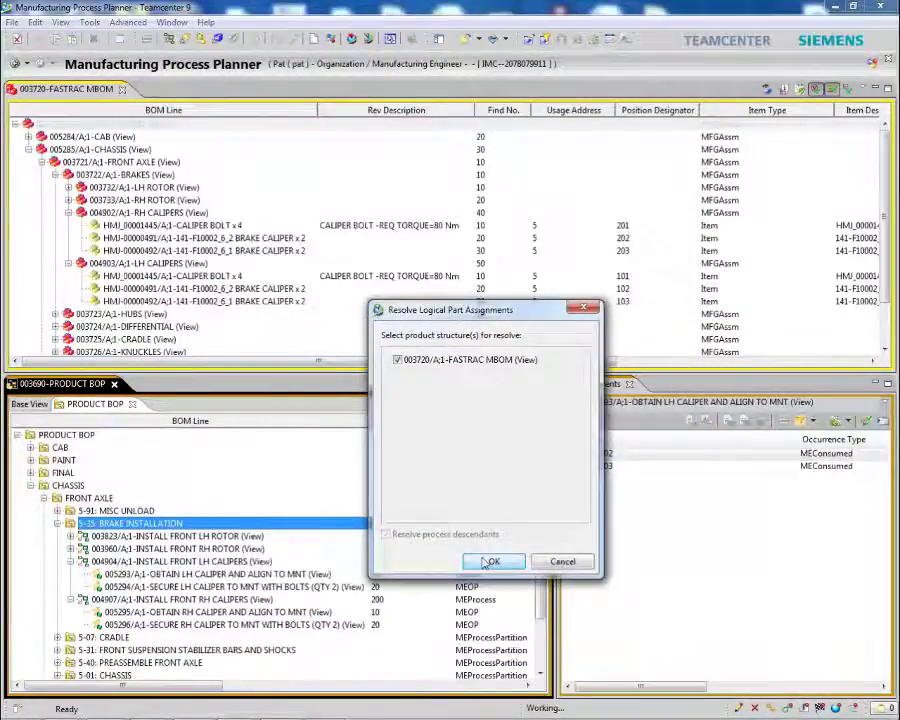
- Resolve assignments against FASTRAC MBOM and expand the LH and RH caliper operations' consumed parts
click(489, 562)
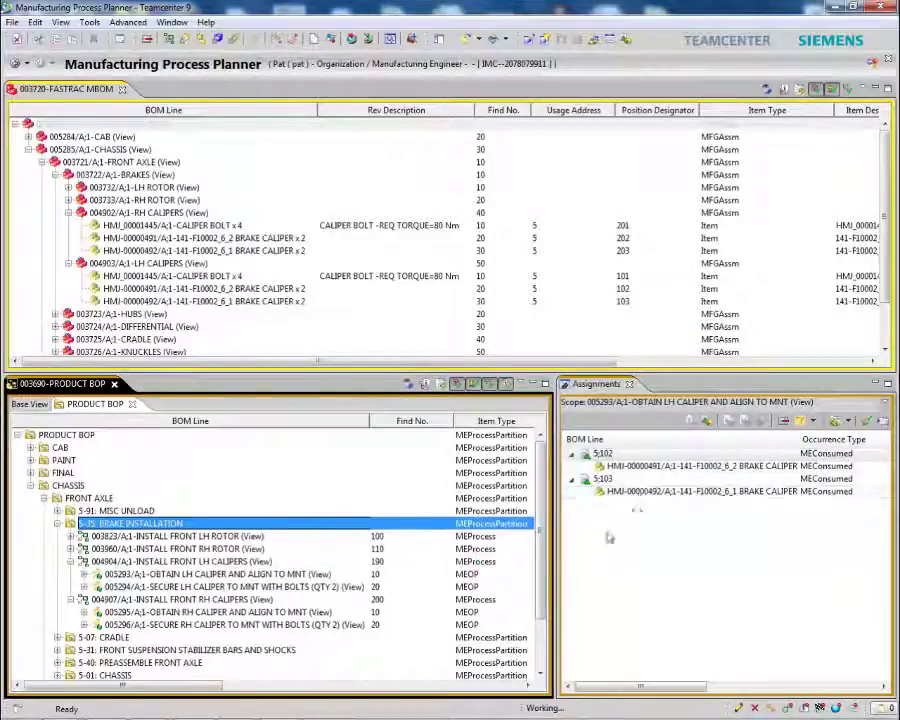
click(84, 574)
click(84, 612)
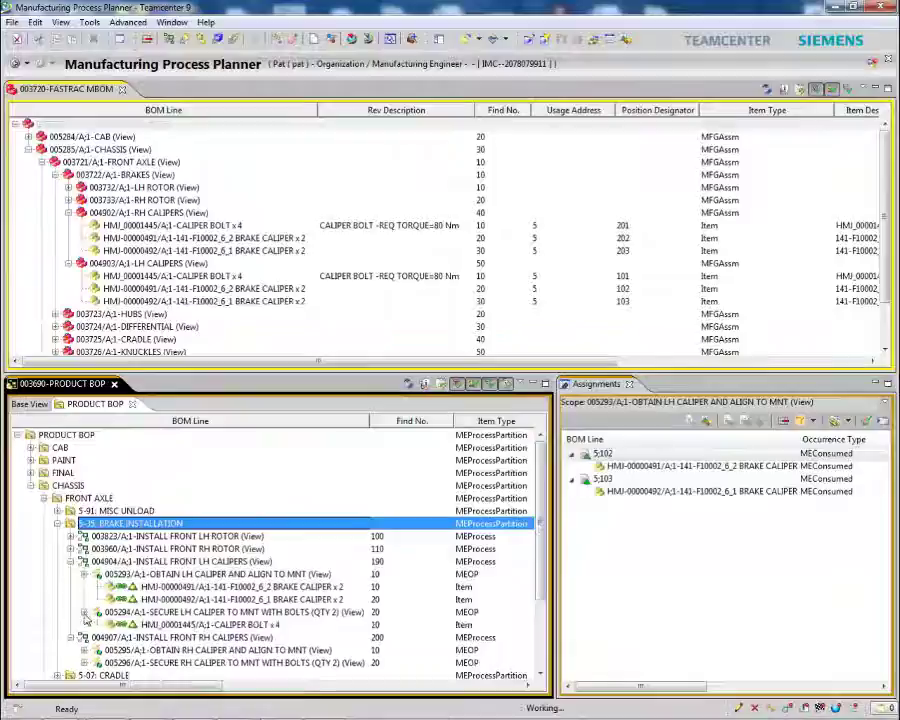
scroll(99, 600, down, 3)
click(84, 548)
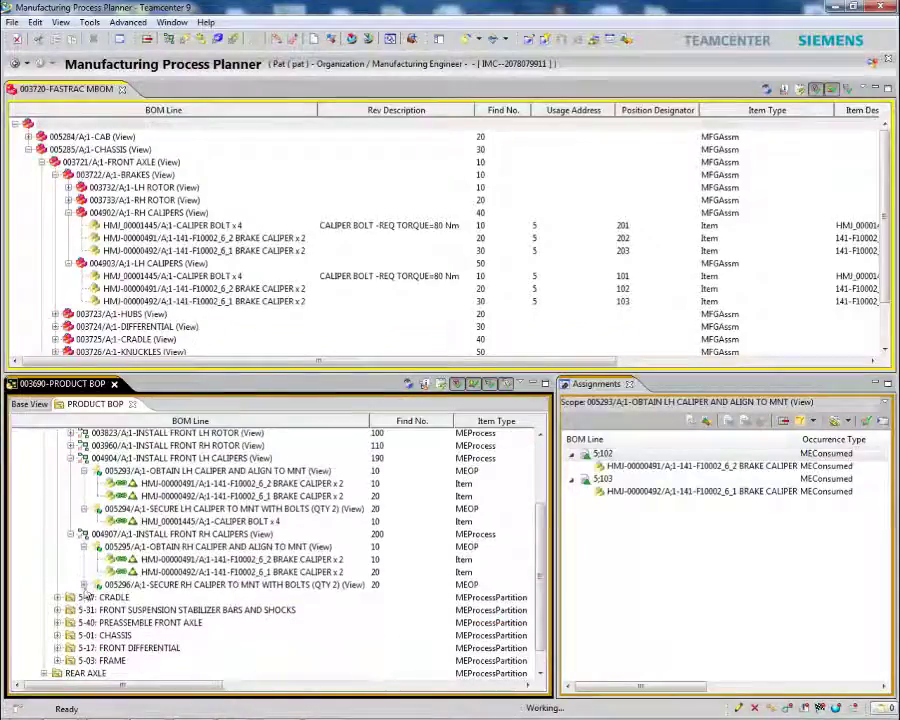
click(85, 586)
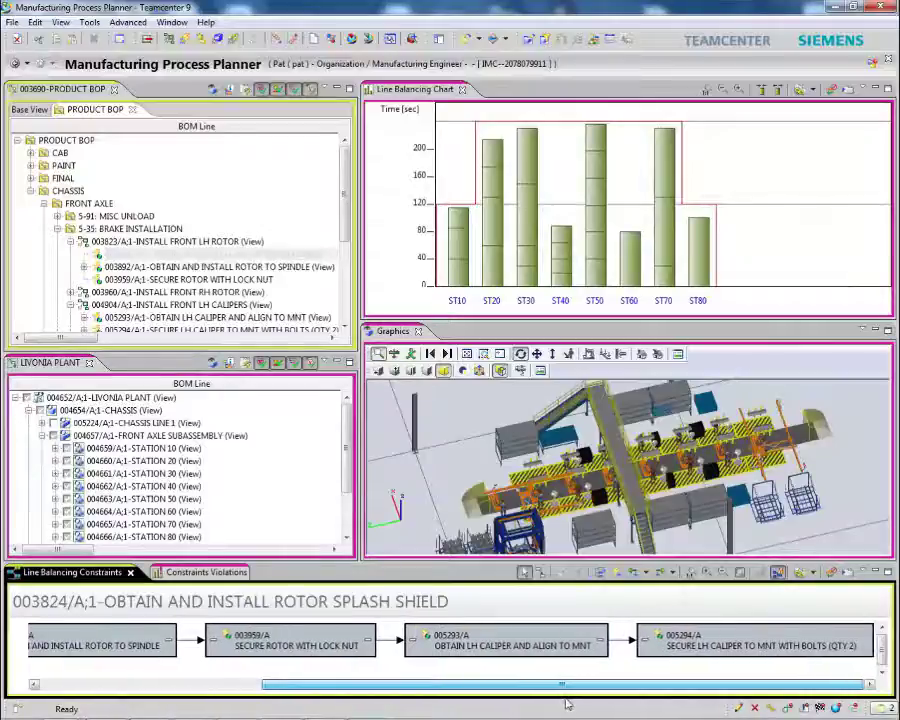
- Select caliper operations 005293 and 005294 in the Product BOP
drag(563, 686, 339, 688)
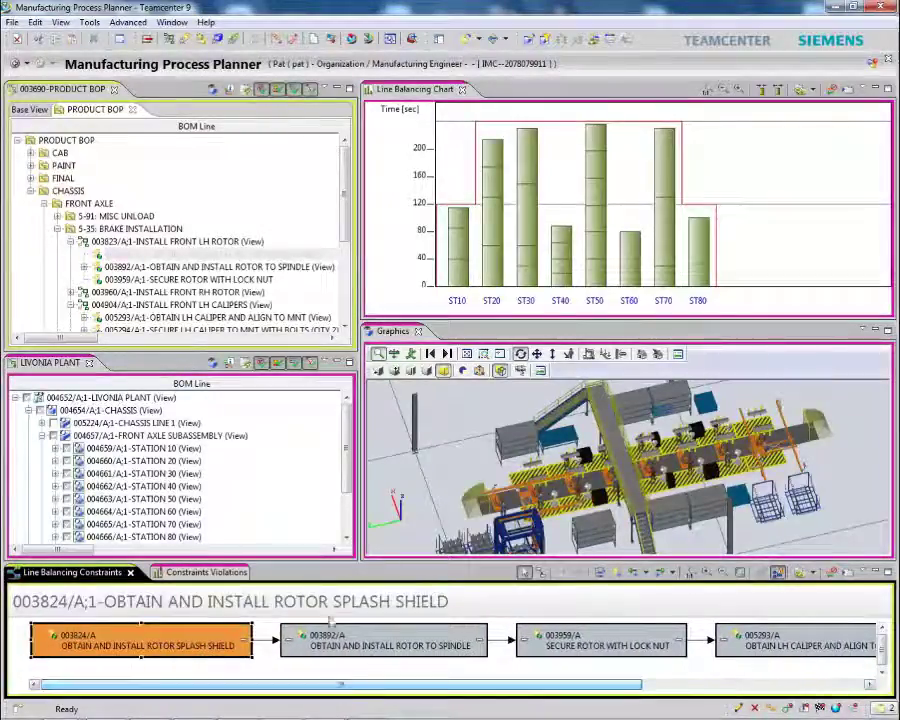
click(344, 326)
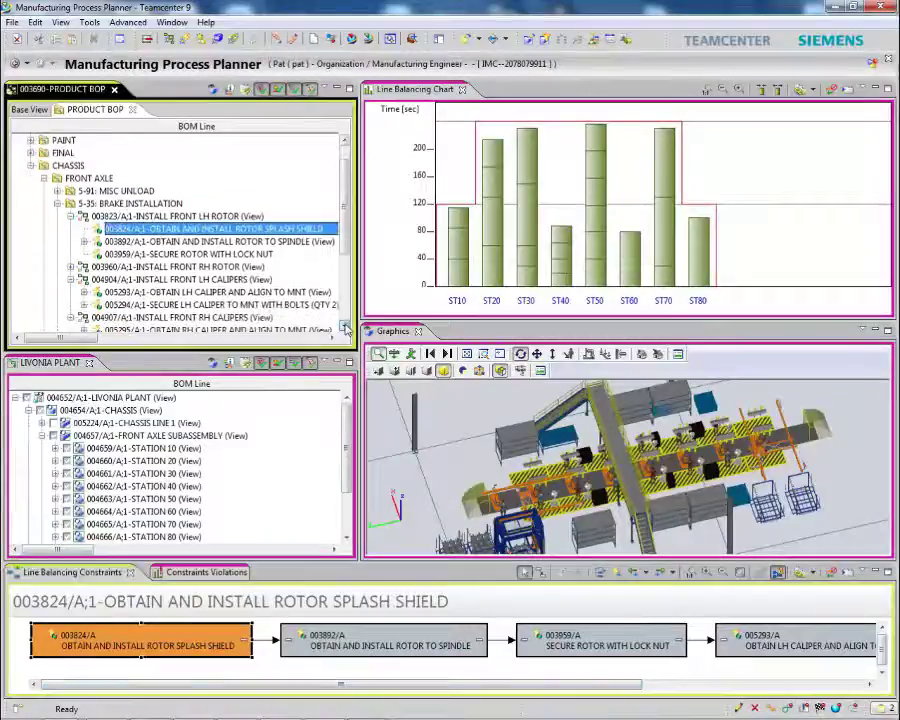
click(242, 292)
shift+click(230, 304)
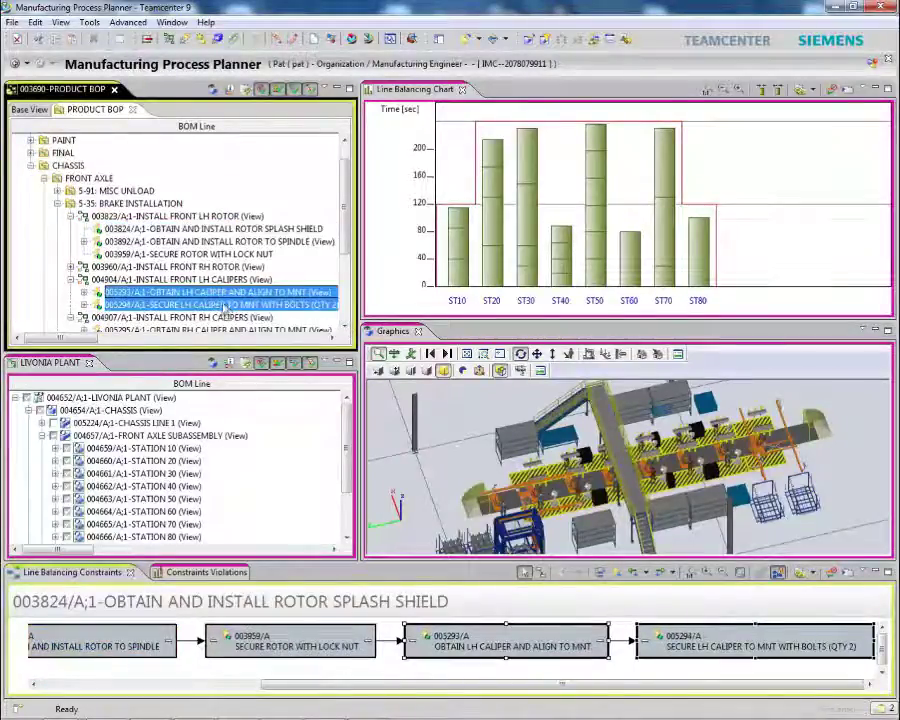
- Assign both operations to STATION 40 and run the Constraints Violation Check
drag(228, 313, 163, 487)
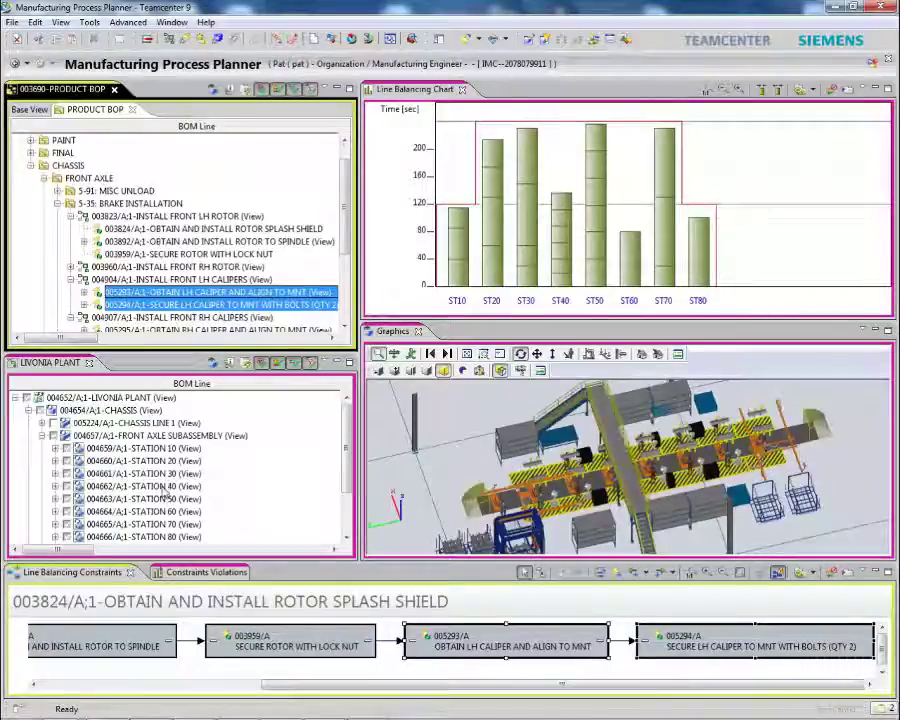
click(166, 487)
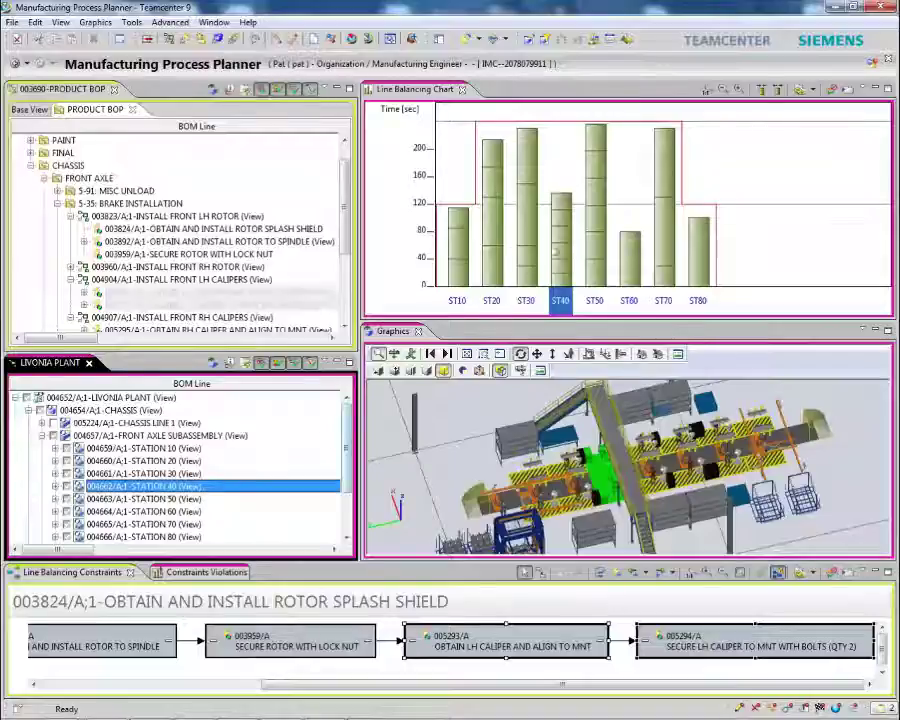
mouse_move(562, 210)
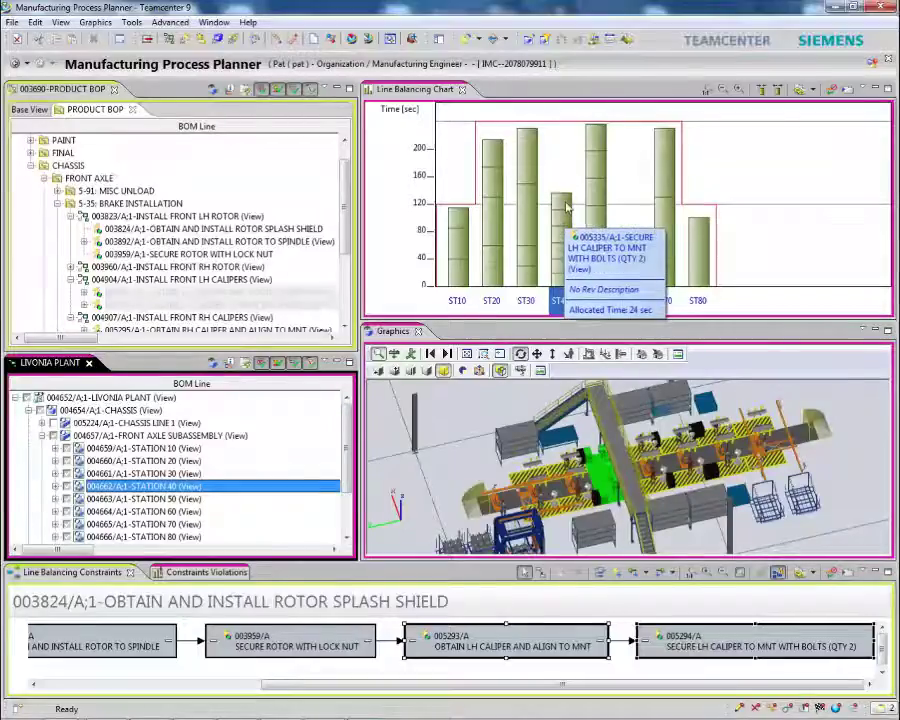
click(846, 89)
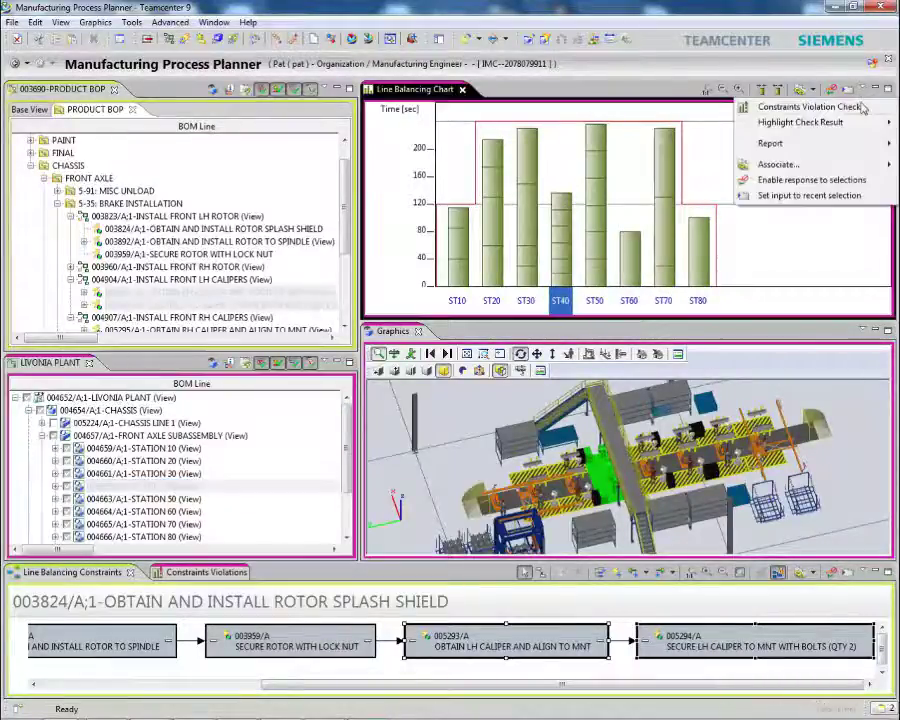
click(864, 109)
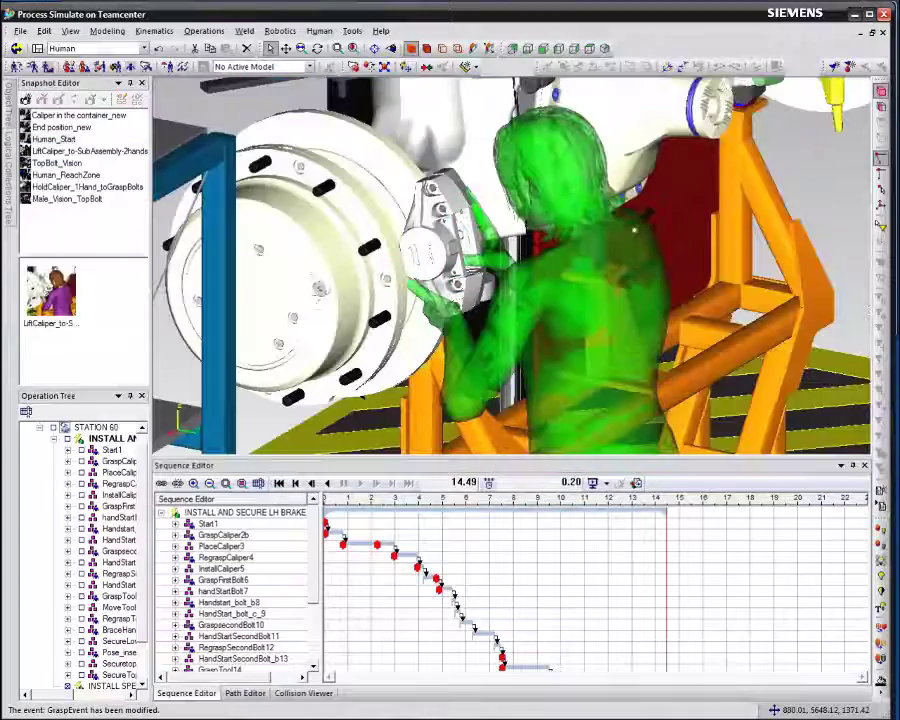
- Solve the operator's joint loads in the Force Solver with 93 N per hand
click(318, 31)
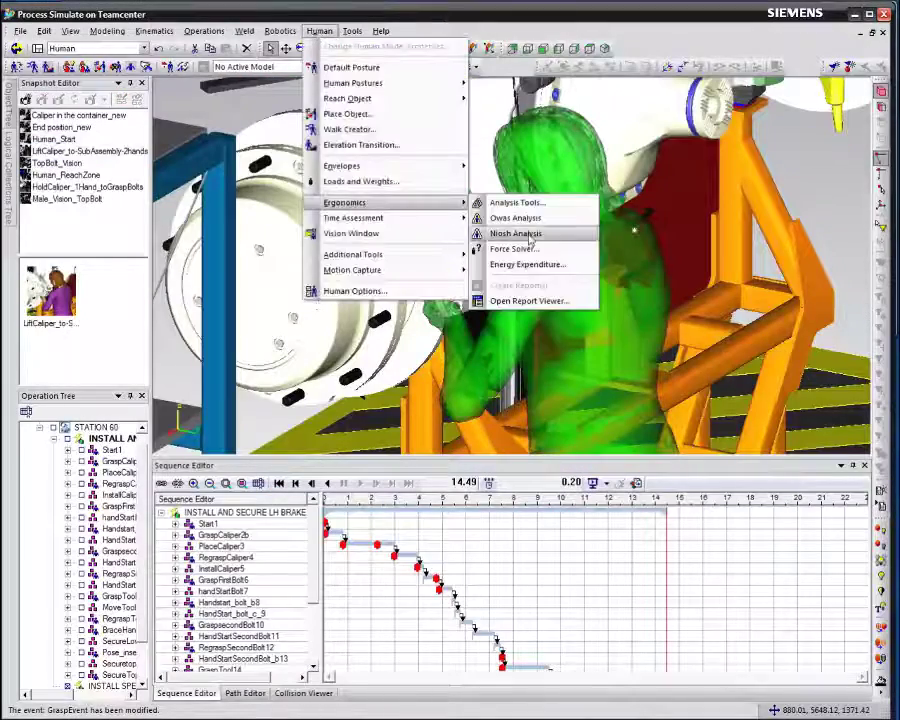
click(511, 249)
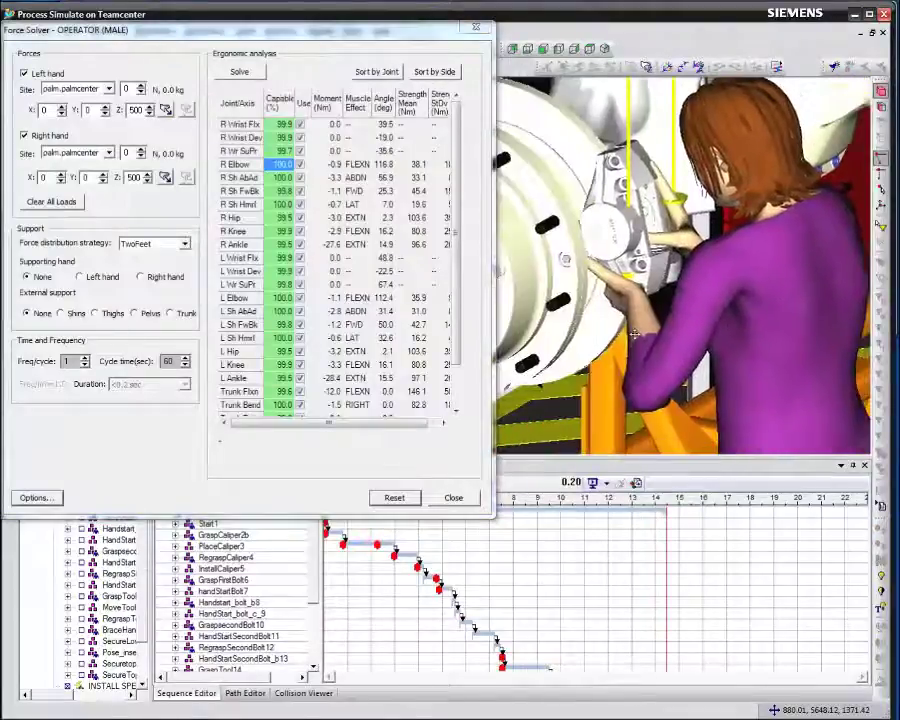
click(241, 72)
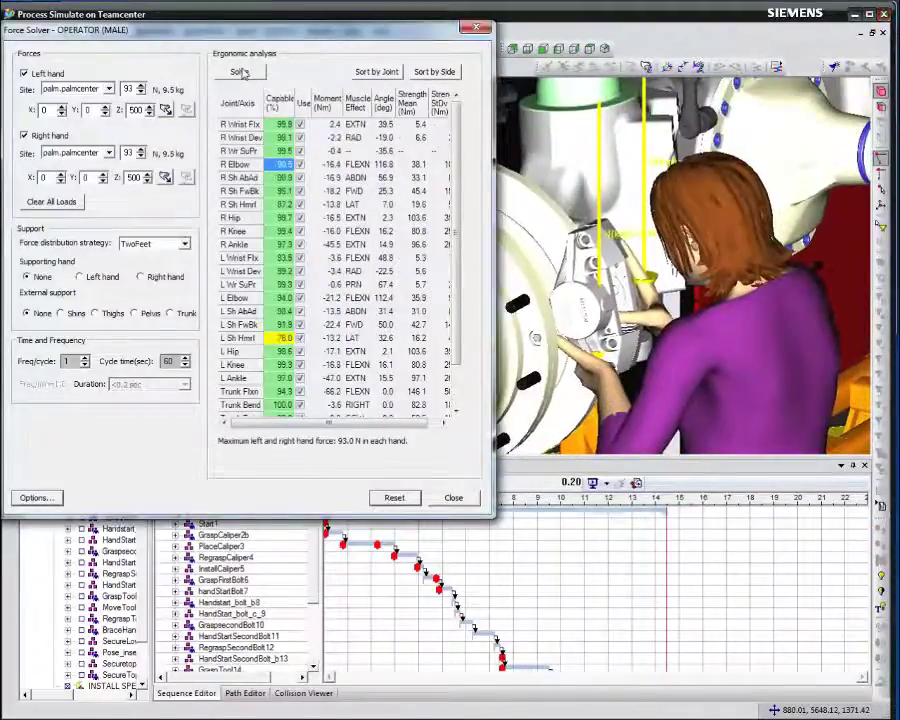
double_click(131, 154)
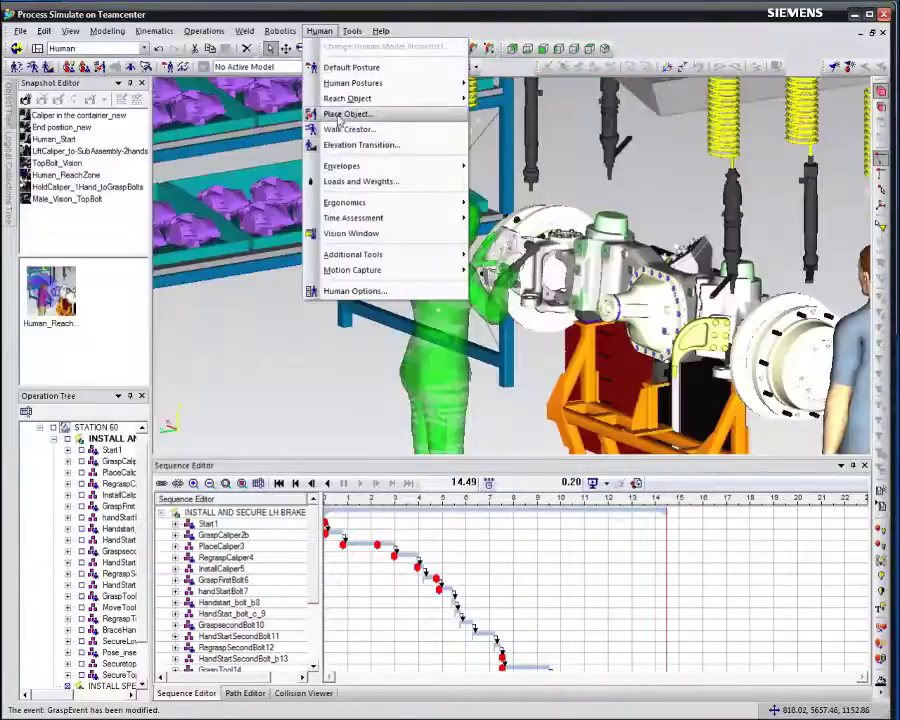
mouse_move(342, 166)
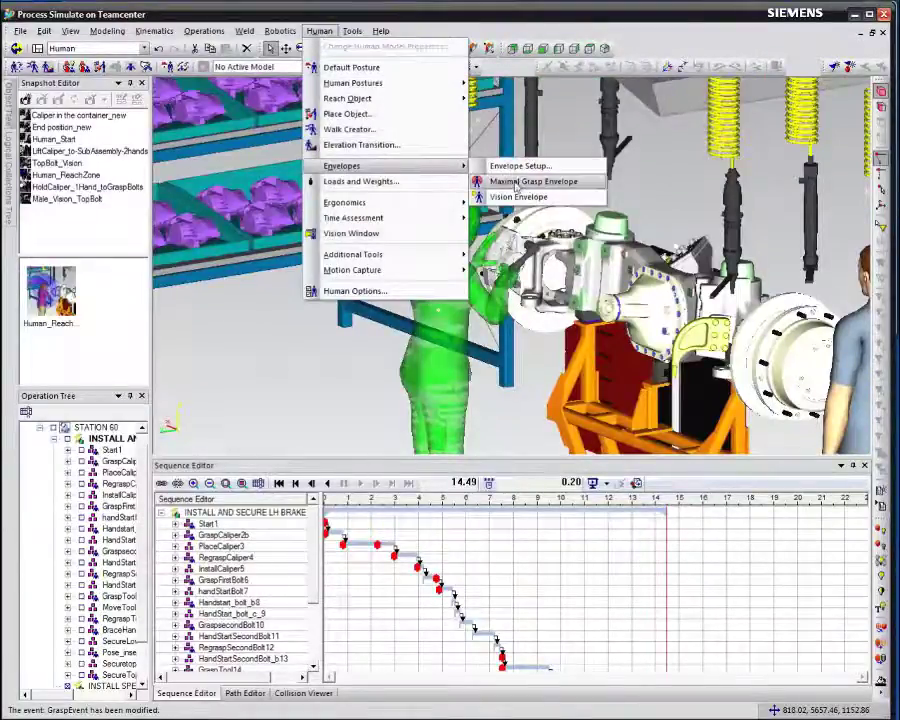
- Show the operator's maximal grasp envelope and zoom in toward the brake disc
click(517, 182)
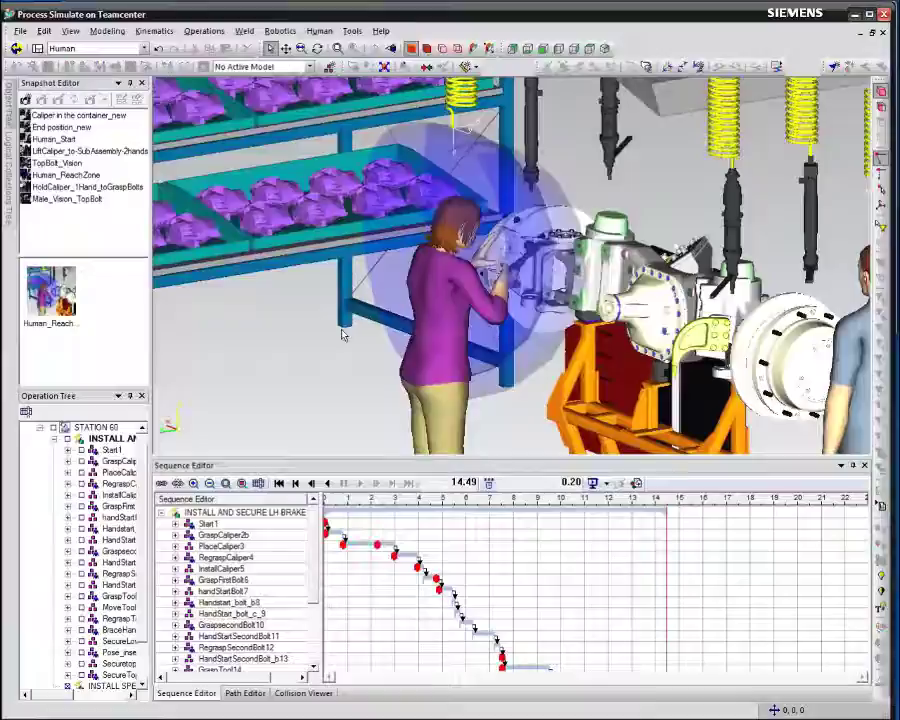
middle_drag(341, 329, 359, 335)
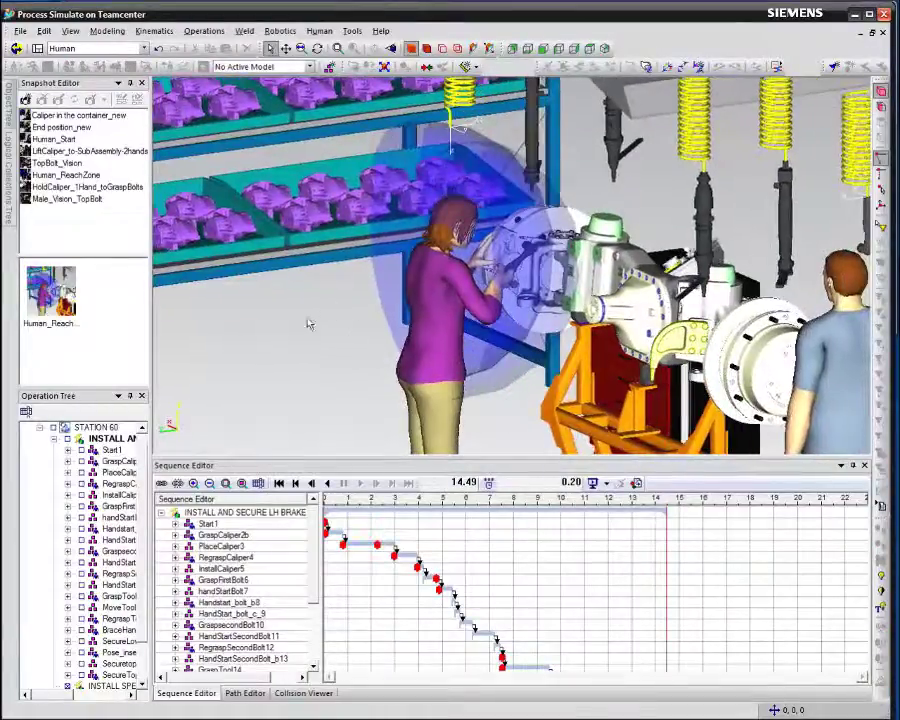
scroll(309, 323, up, 3)
scroll(350, 300, up, 3)
scroll(389, 281, up, 3)
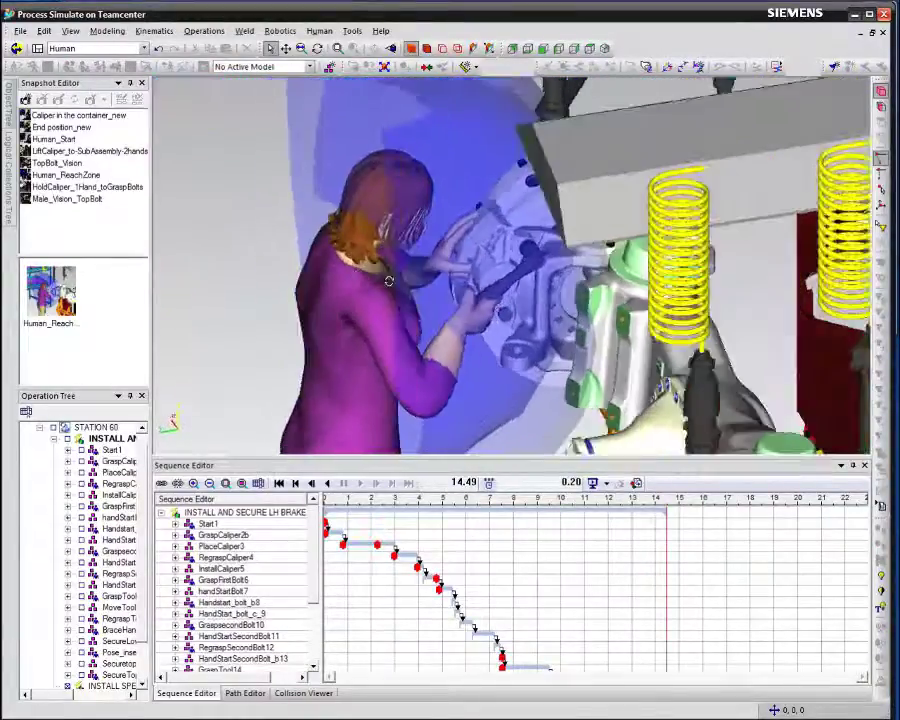
mouse_move(389, 281)
middle_down()
mouse_move(659, 284)
mouse_move(464, 250)
middle_up()
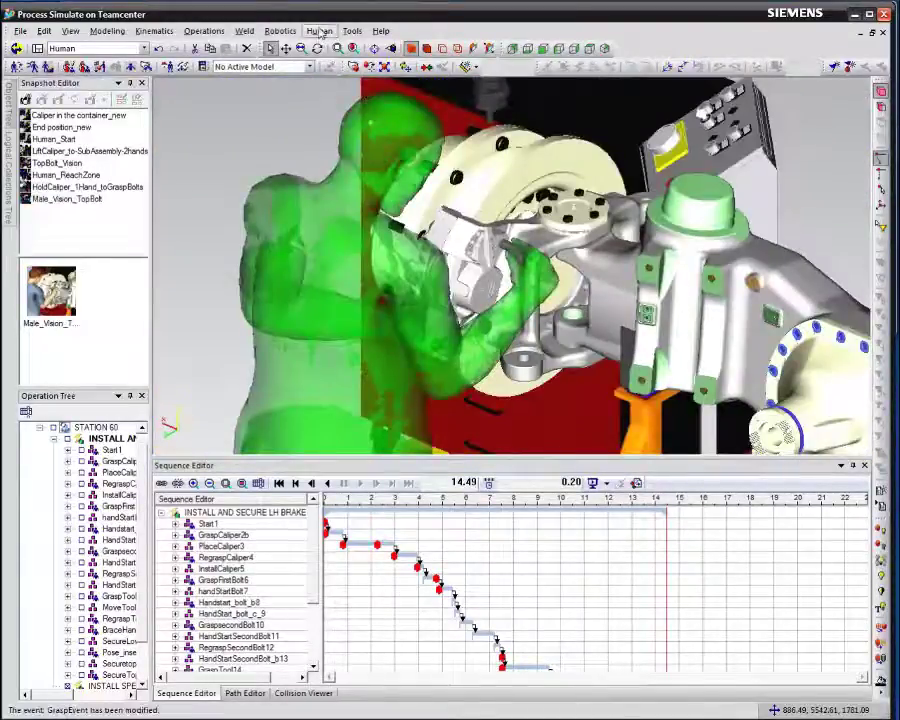
- Check the male operator's view of the brake assembly in the Vision Window
click(320, 32)
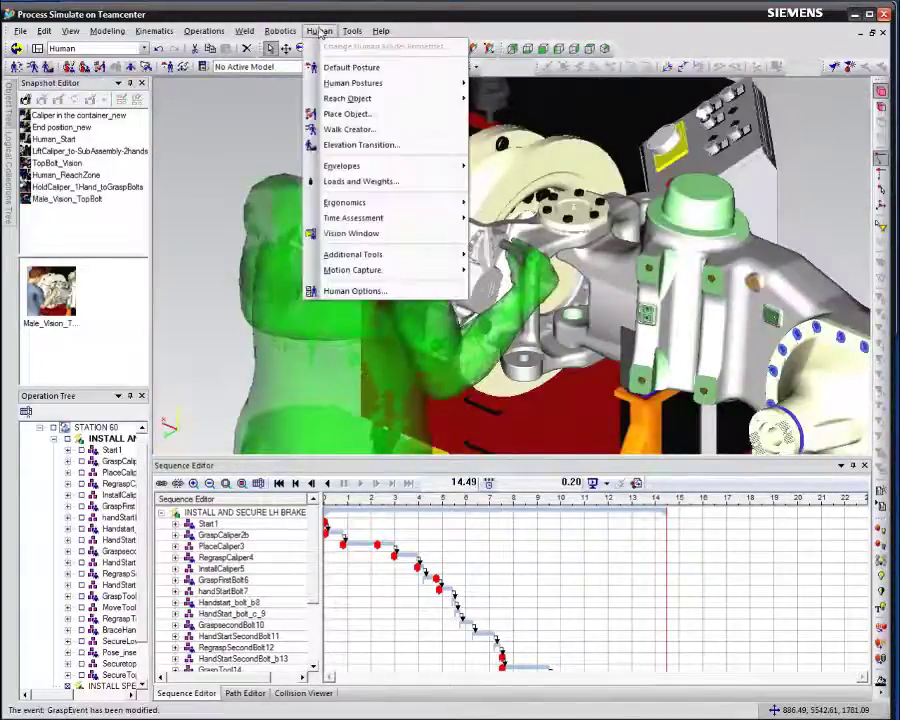
click(356, 234)
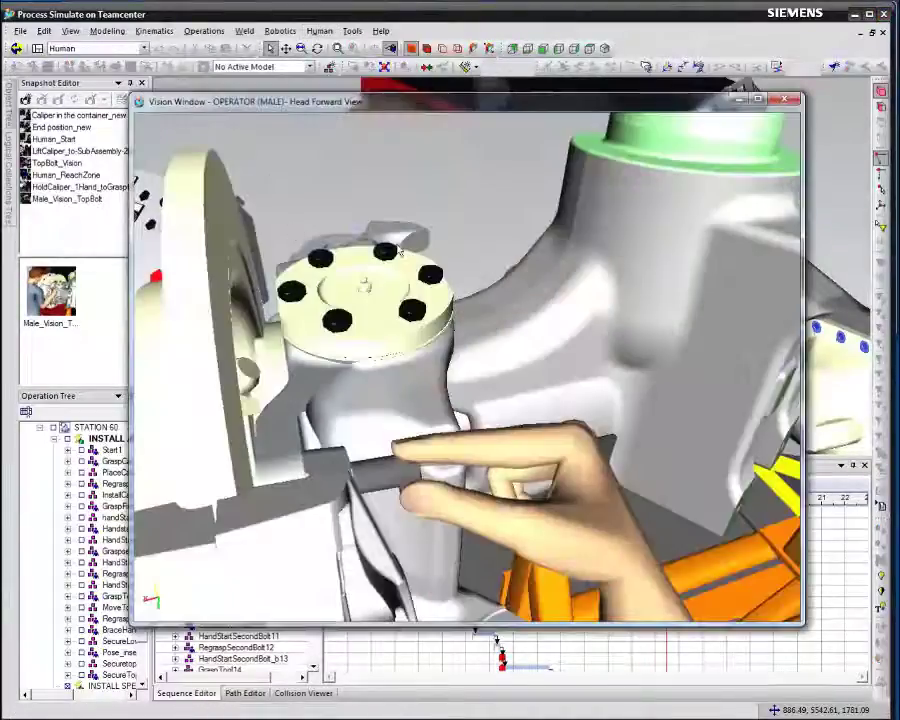
click(784, 101)
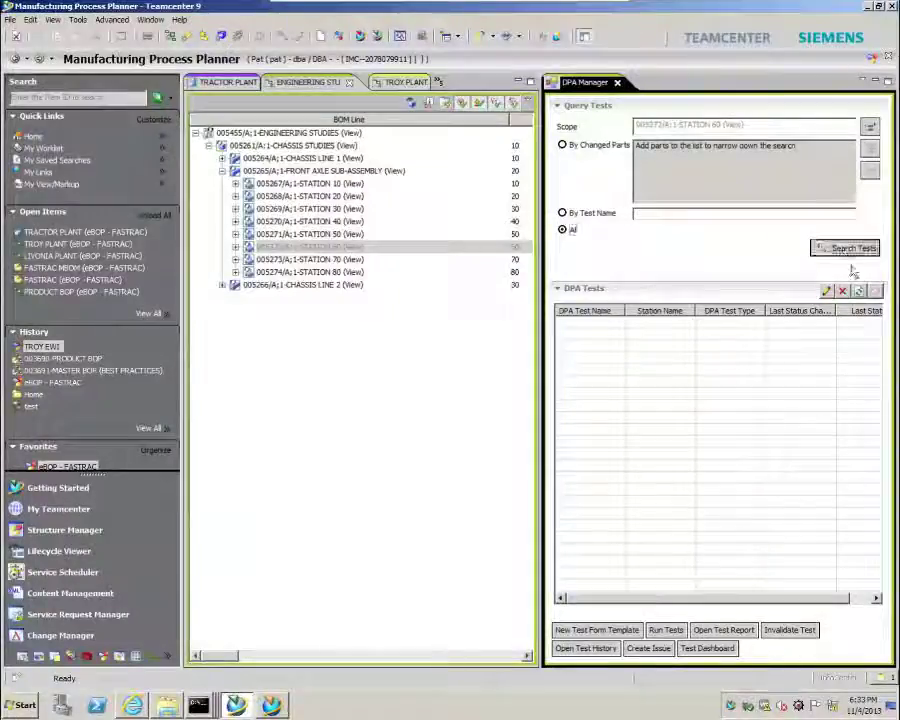
- Search Station 60's DPA tests and show the Test Dashboard status pie chart
click(858, 291)
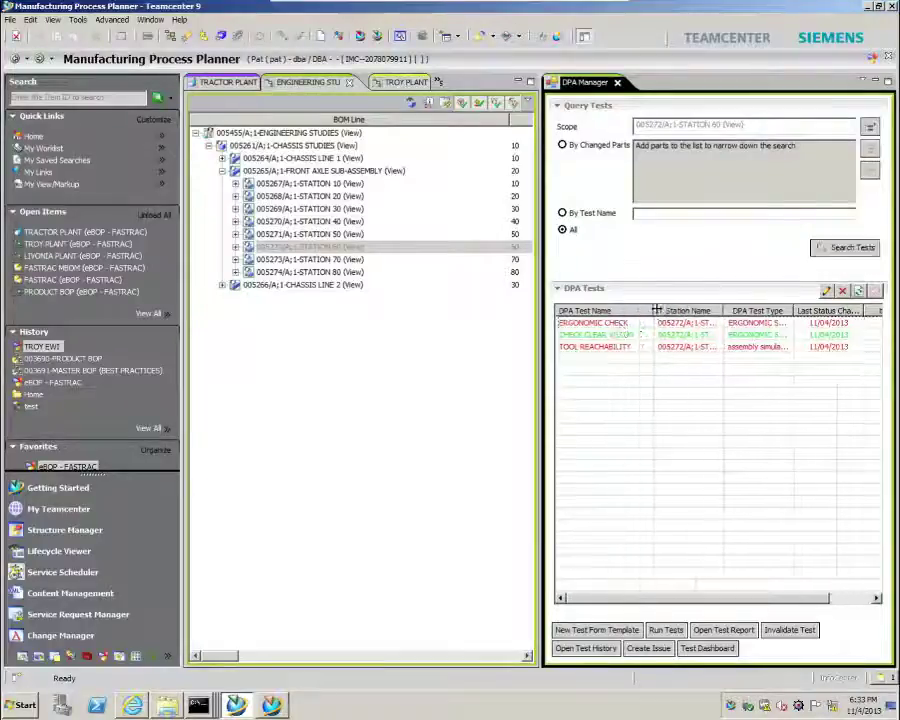
click(703, 649)
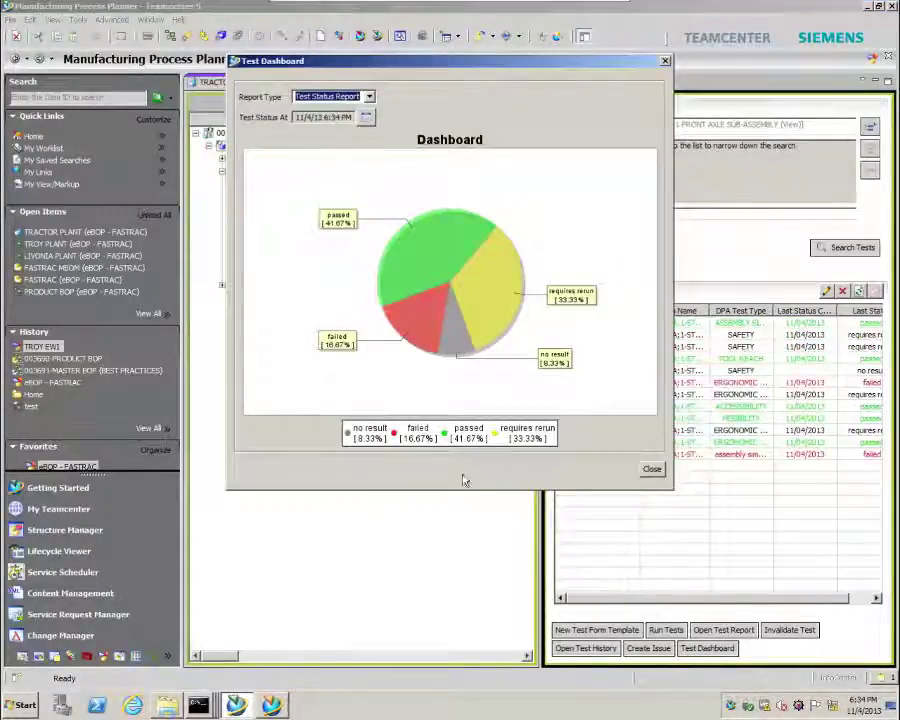
click(368, 118)
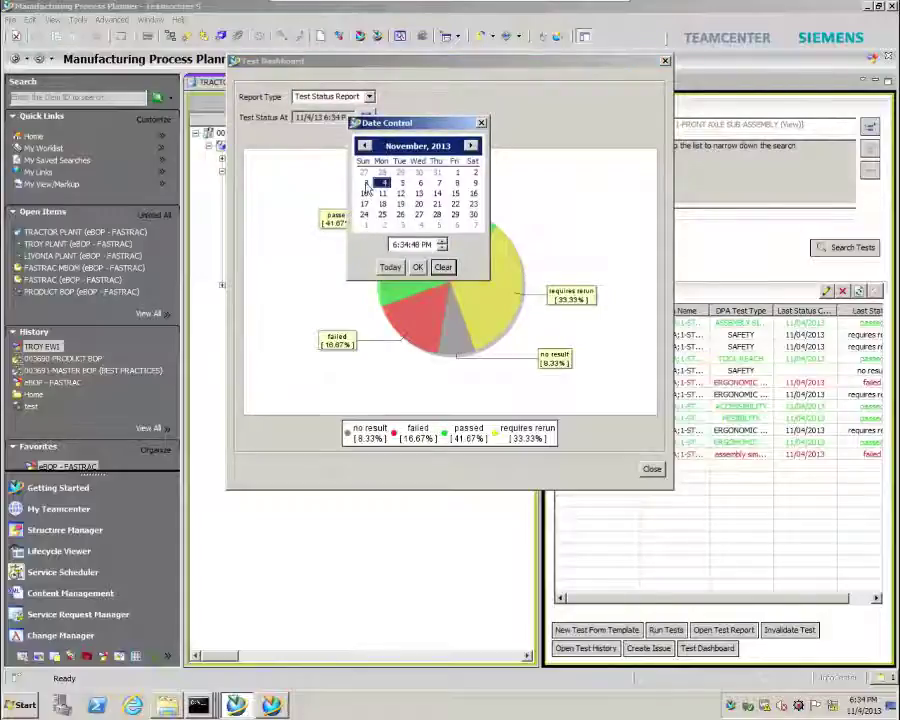